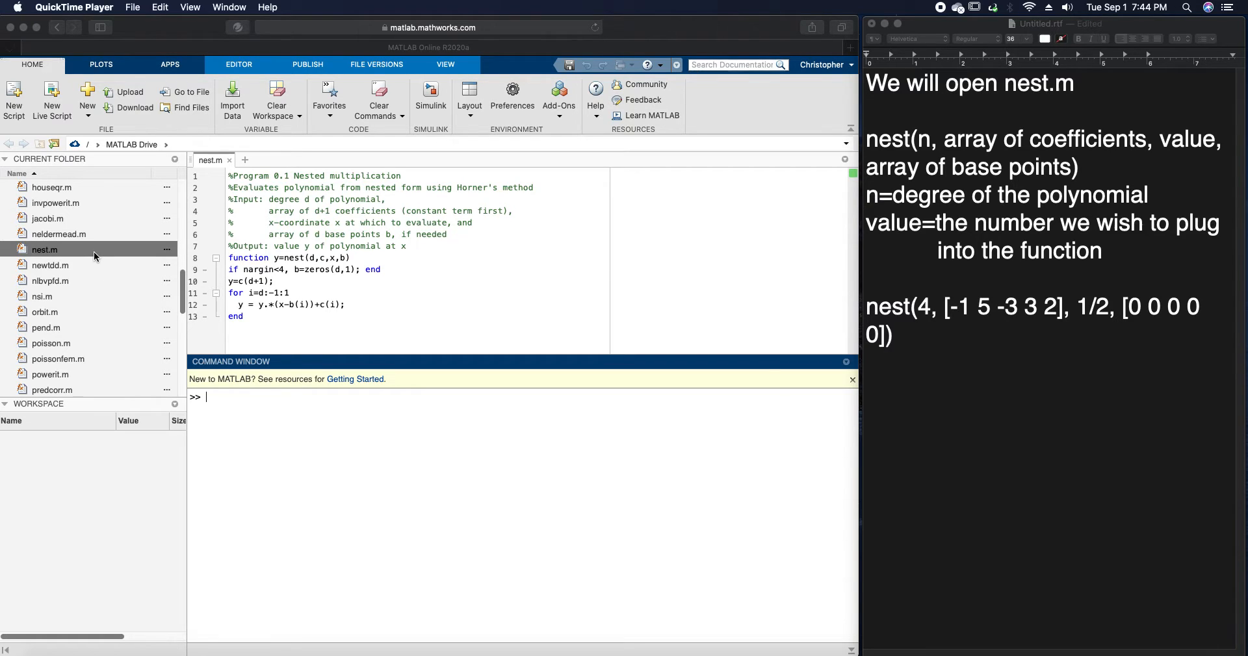
scroll(93, 251, "up", 1)
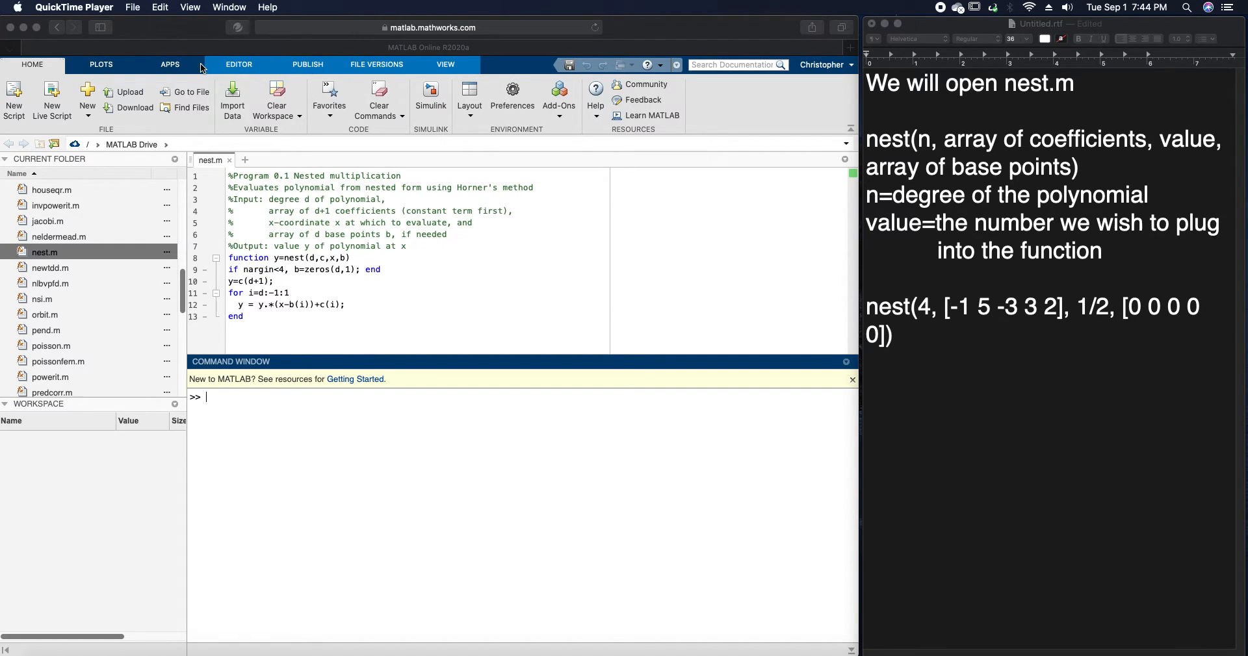
Run nest.m with no inputs, producing a 'Not enough input arguments' error.
left_click(236, 68)
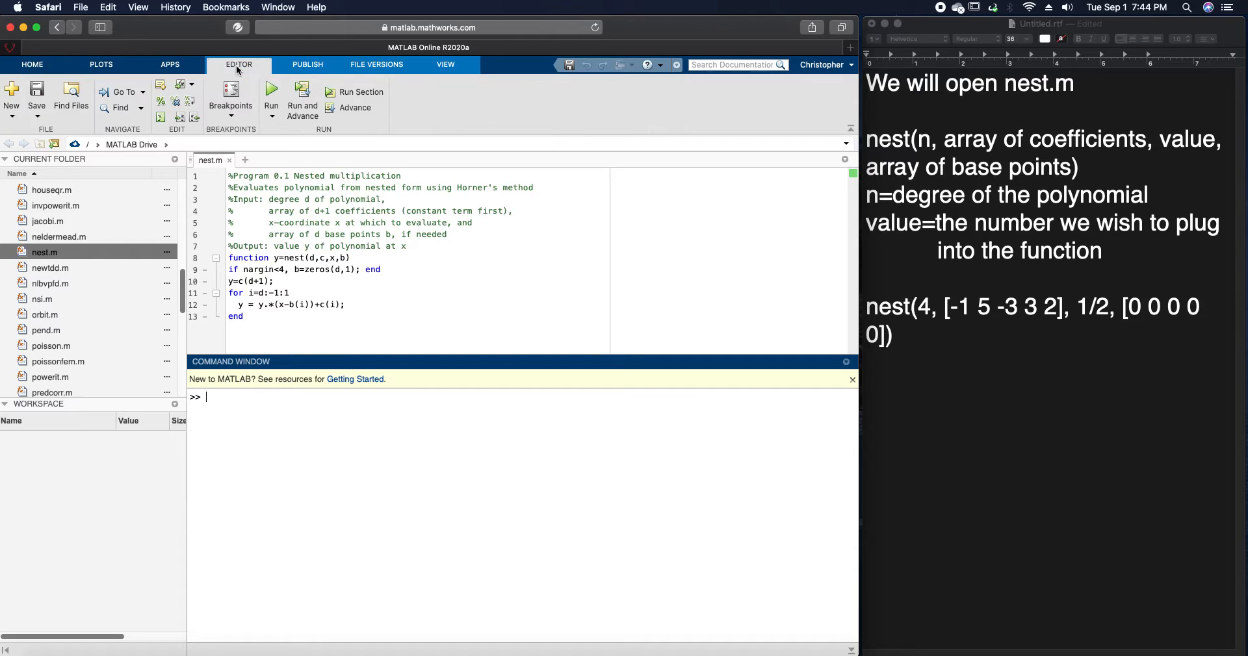
left_click(271, 93)
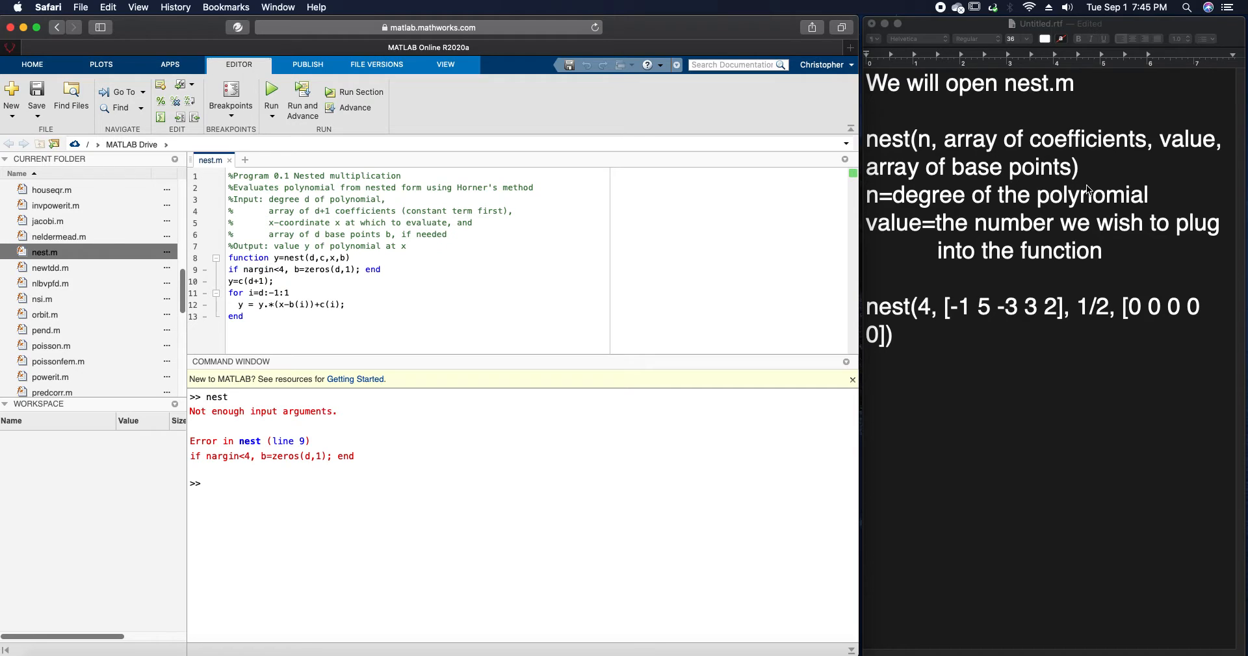
Add a blank line under the syntax line in the TextEdit notes.
left_click(1102, 169)
double_click(1102, 168)
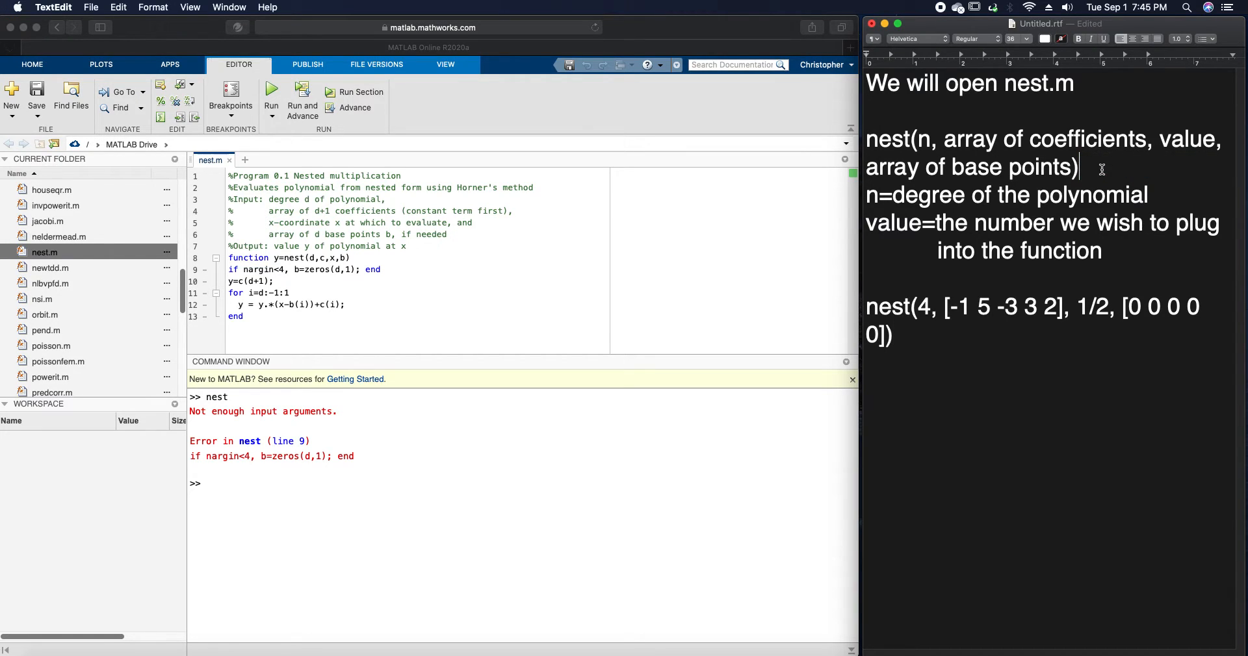
key("Return")
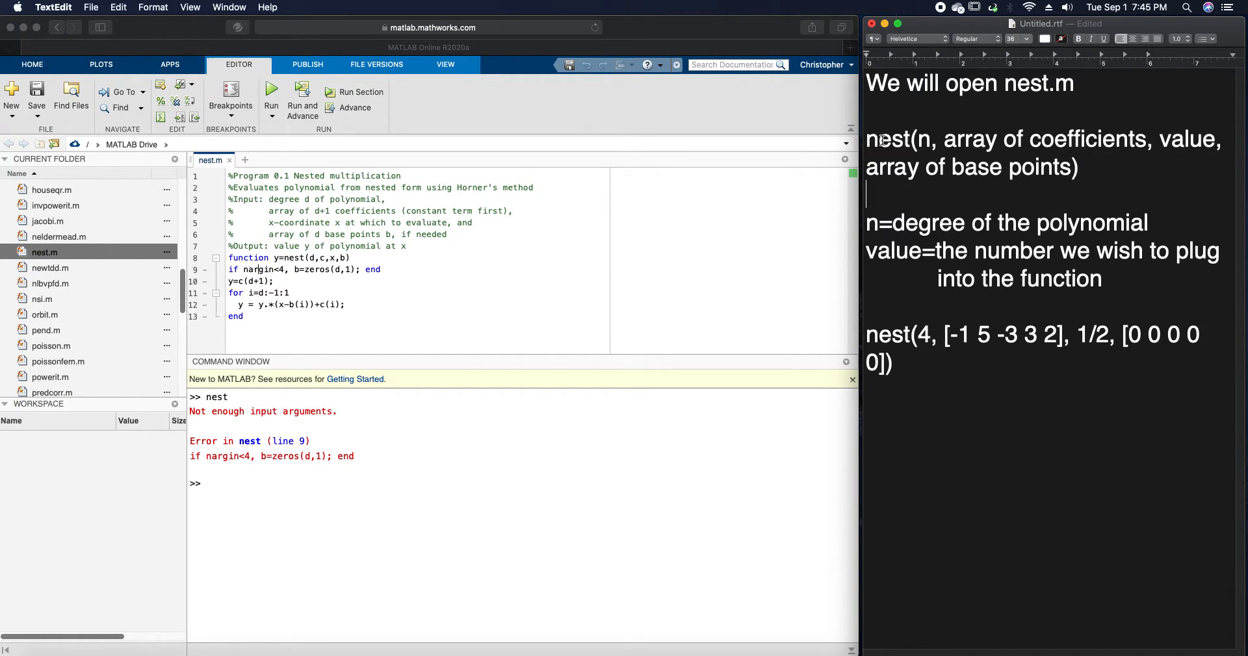
double_click(926, 141)
Trim the example call's base points to four zeros: nest(4, [-1 5 -3 3 2], 1/2, [0 0 0 0]).
left_click(919, 336)
double_click(919, 336)
left_click(930, 336)
left_click(889, 363)
left_click(879, 363)
key("BackSpace")
key("BackSpace")
Write nest(4, [-1 5 -3 3 2], 1/2, [0 0 0 0]) at the command prompt without running it.
left_click(256, 504)
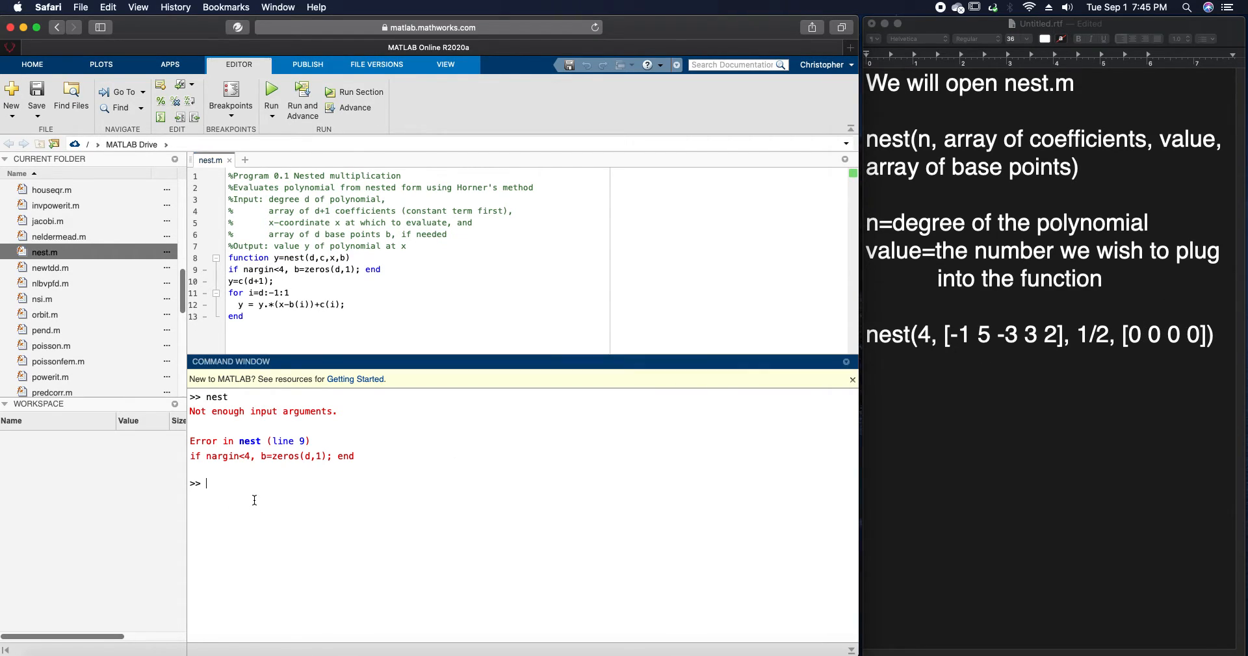
type("nest")
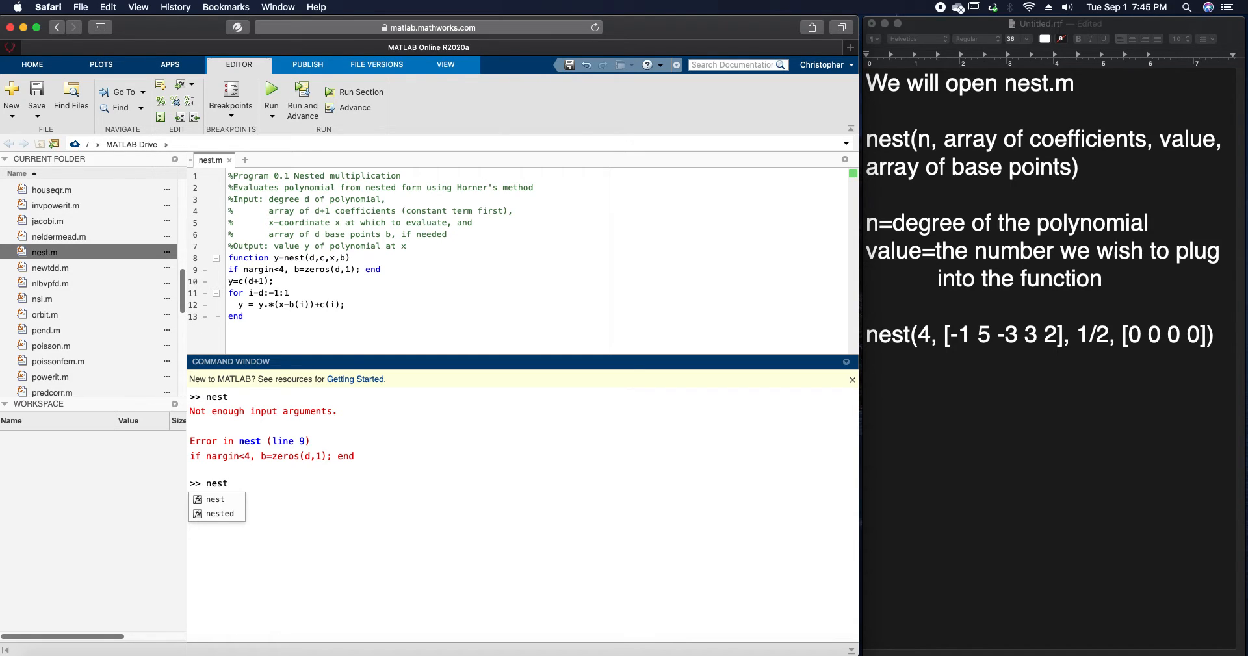
type("(")
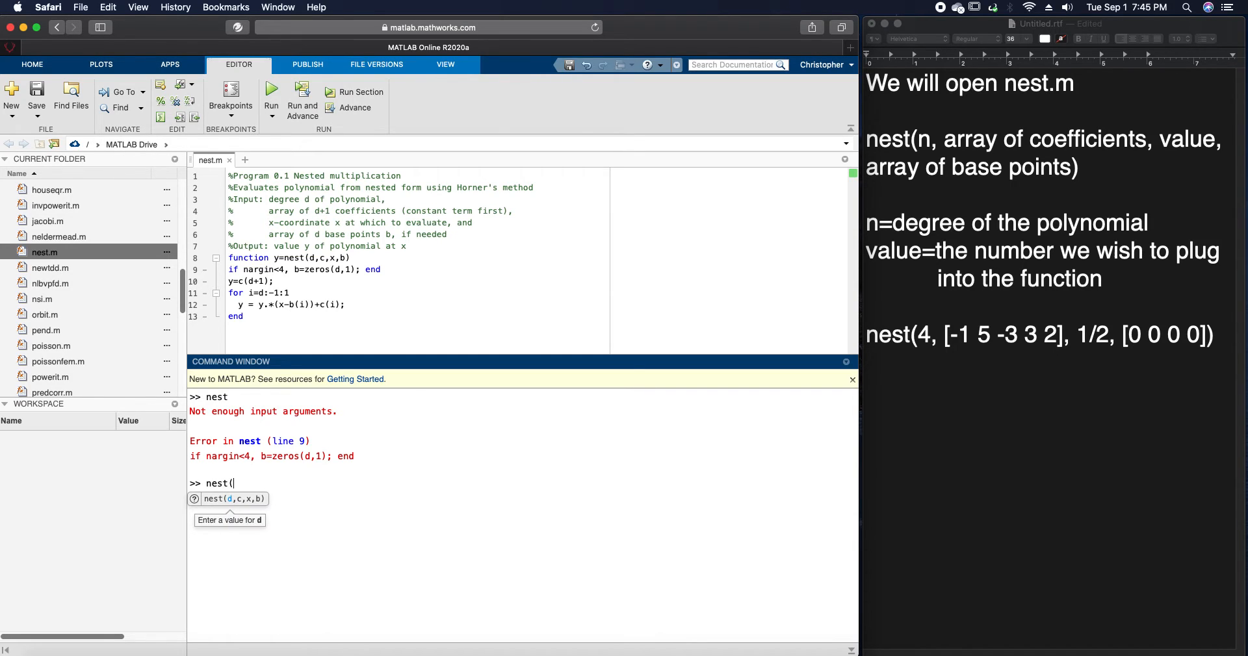
type("4, ")
type("[")
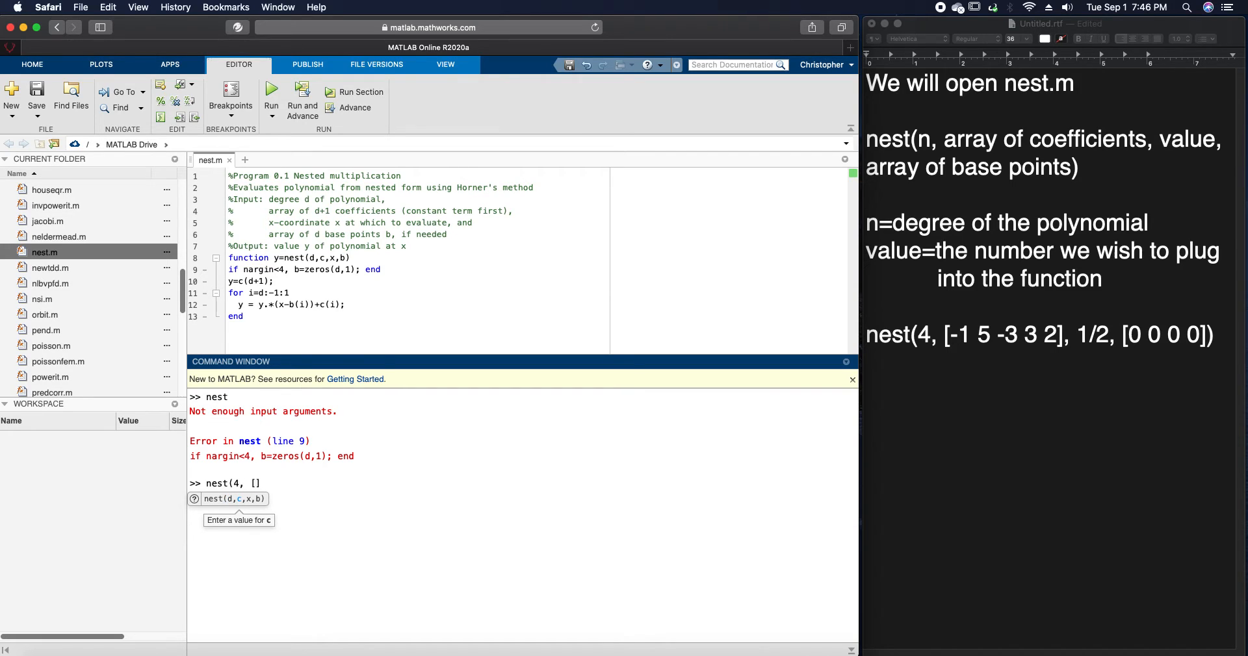
type("-1 5 ")
type("-3 ")
type("3 2]")
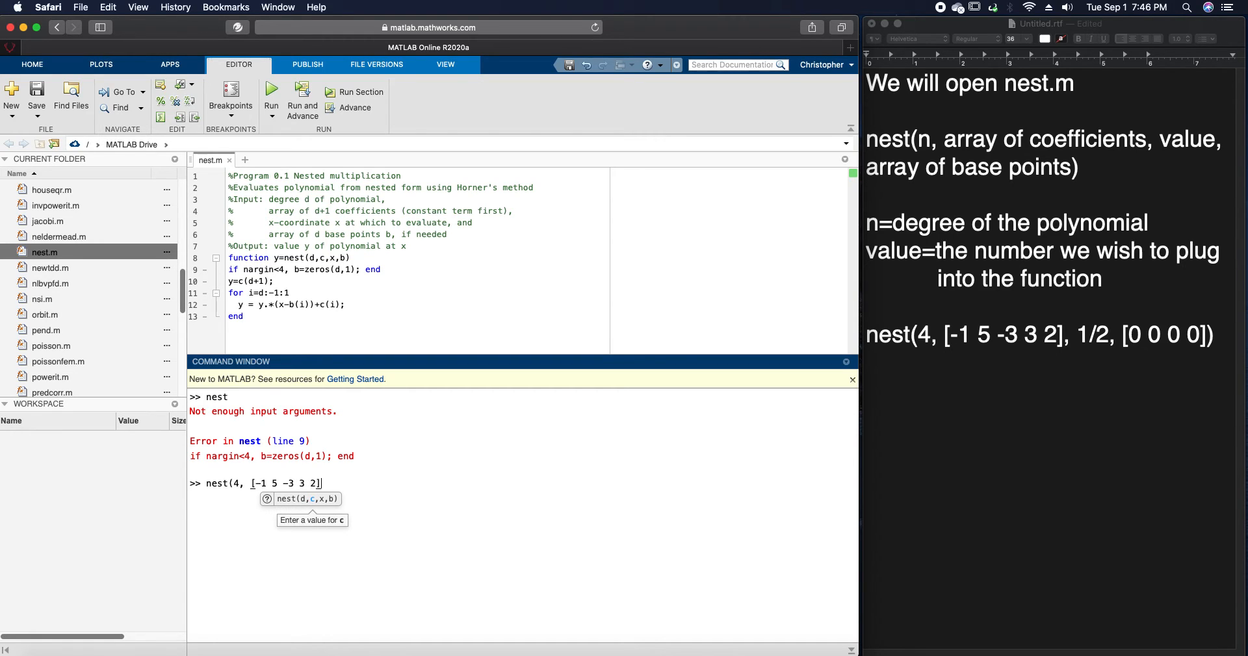
type(", ")
type("1/2, ")
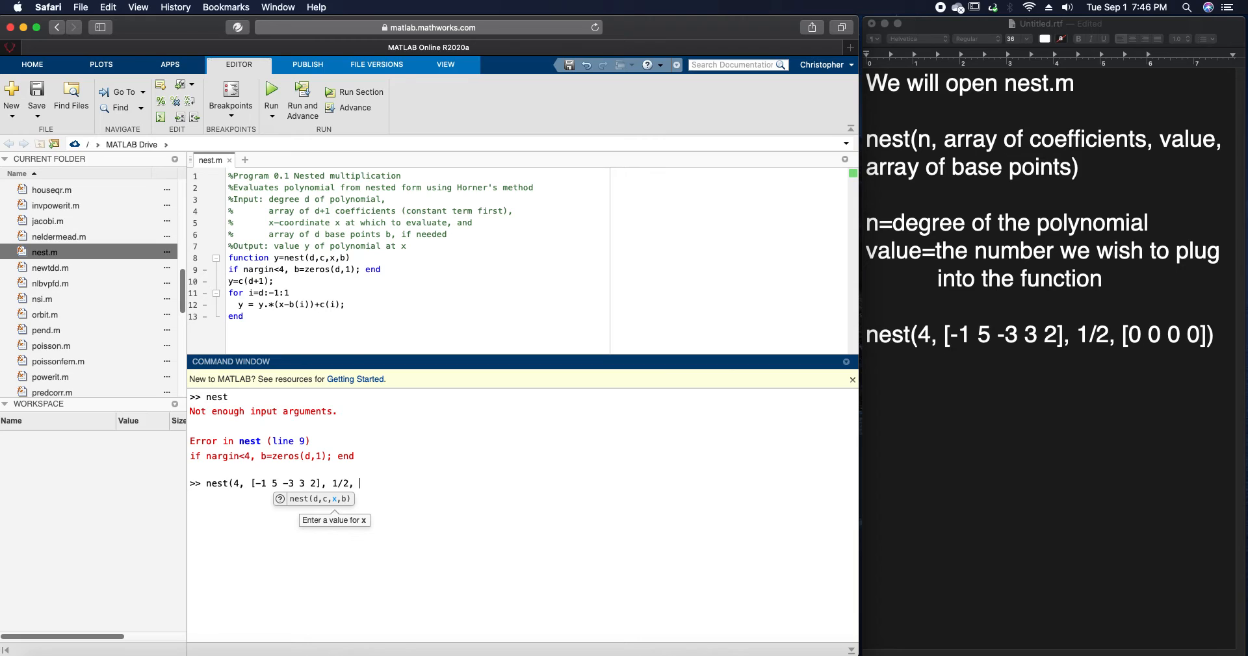
type("[]")
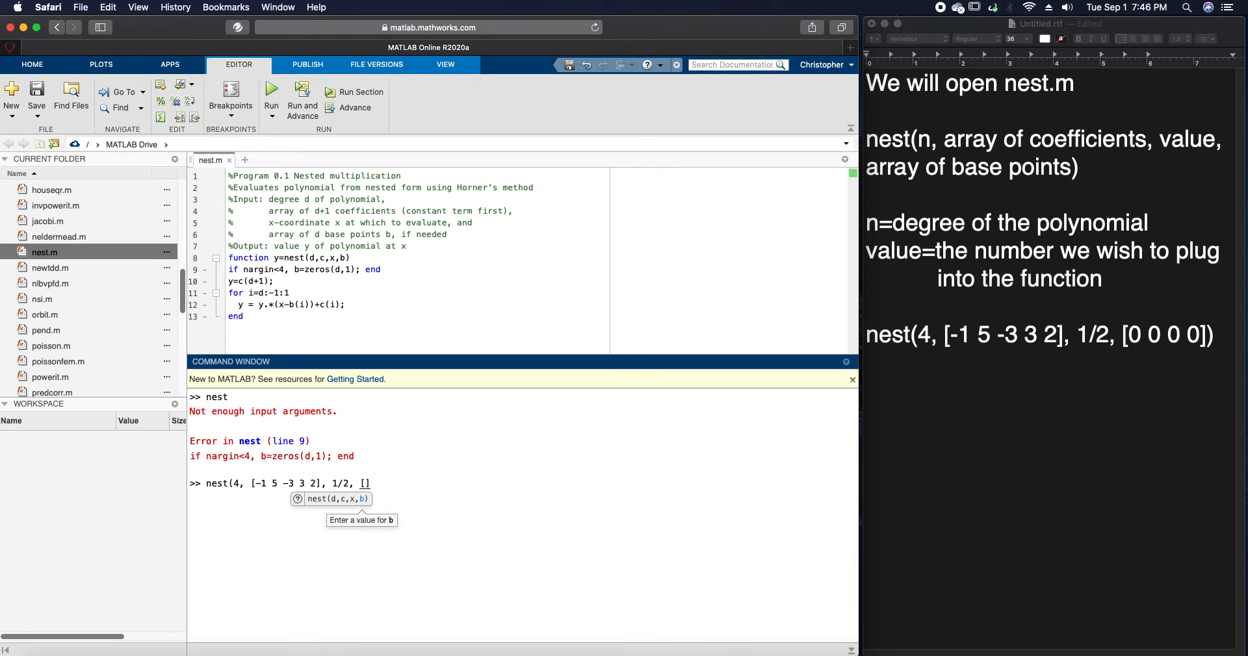
key("Left")
type("0 0 0 ")
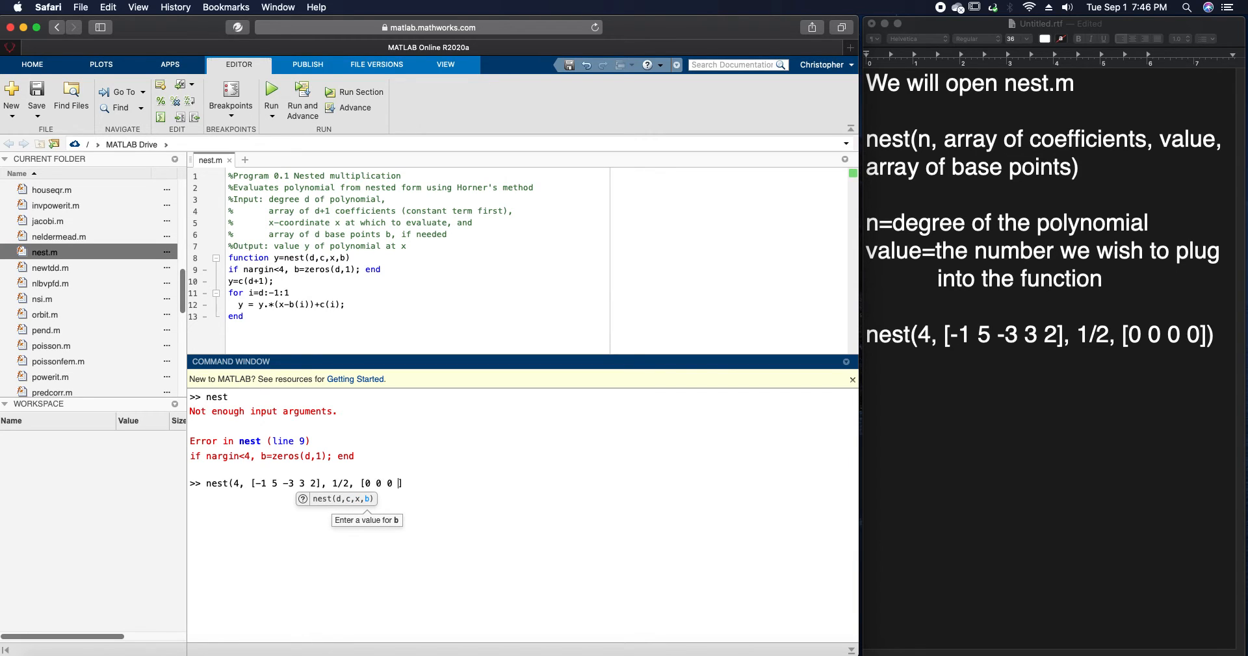
type("0")
Evaluate the nest call so the command window shows ans = 1.2500.
key("Right")
type(")")
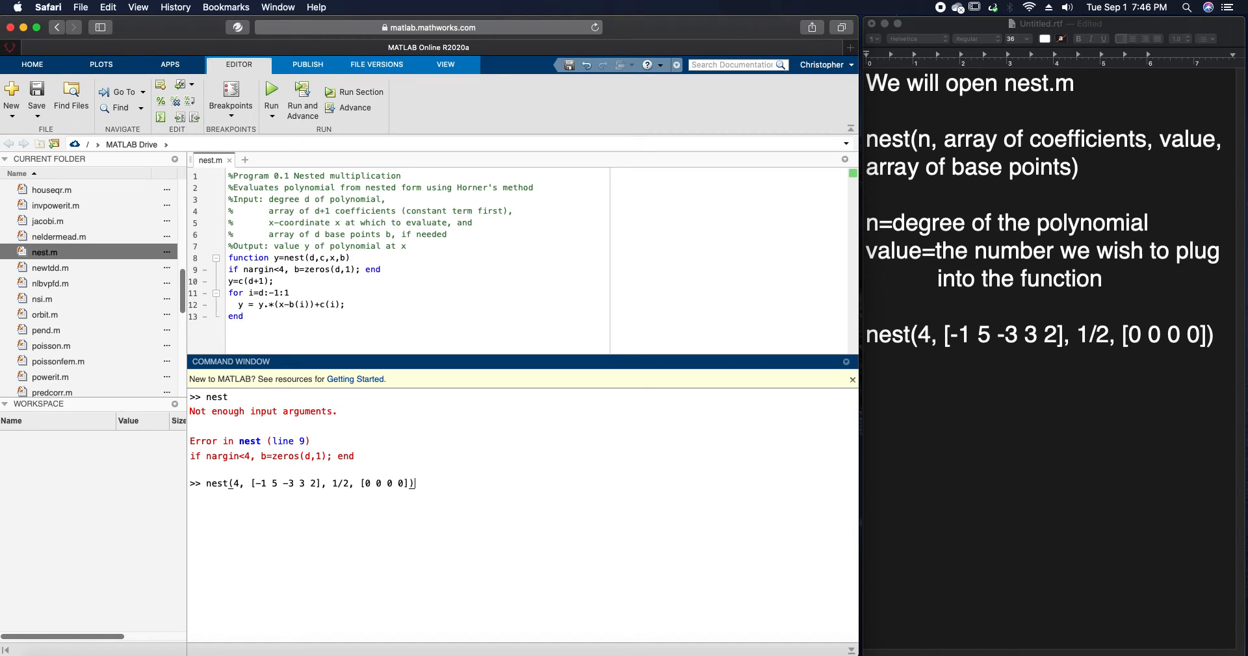
key("Return")
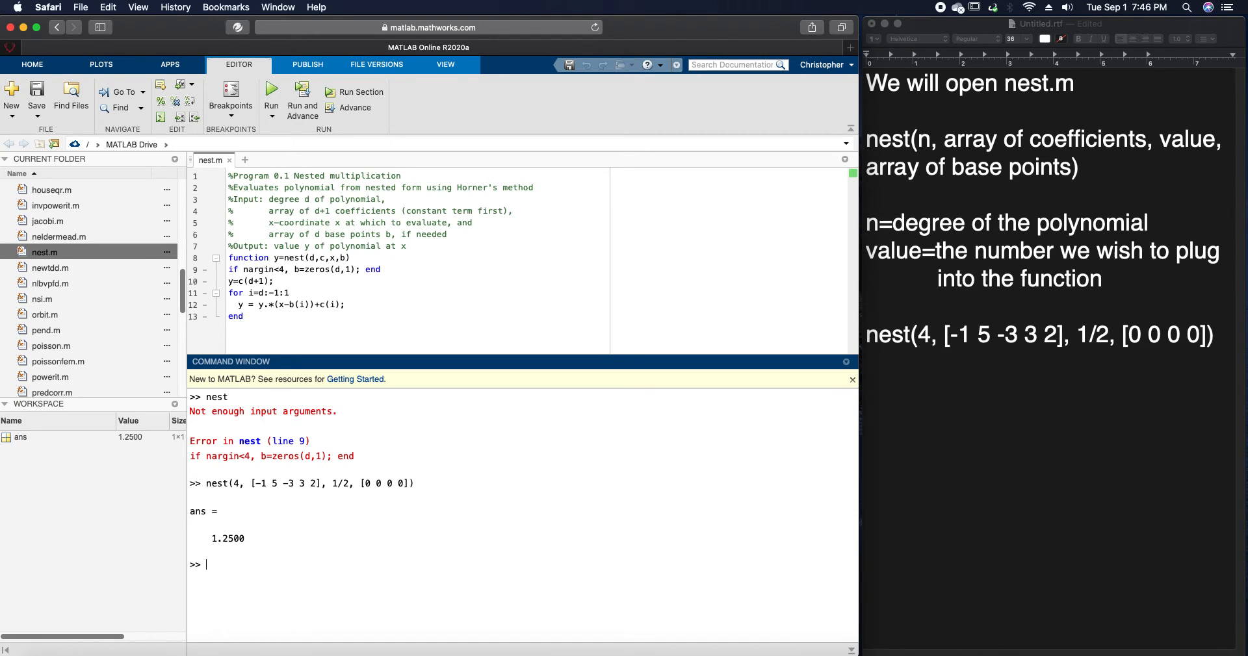